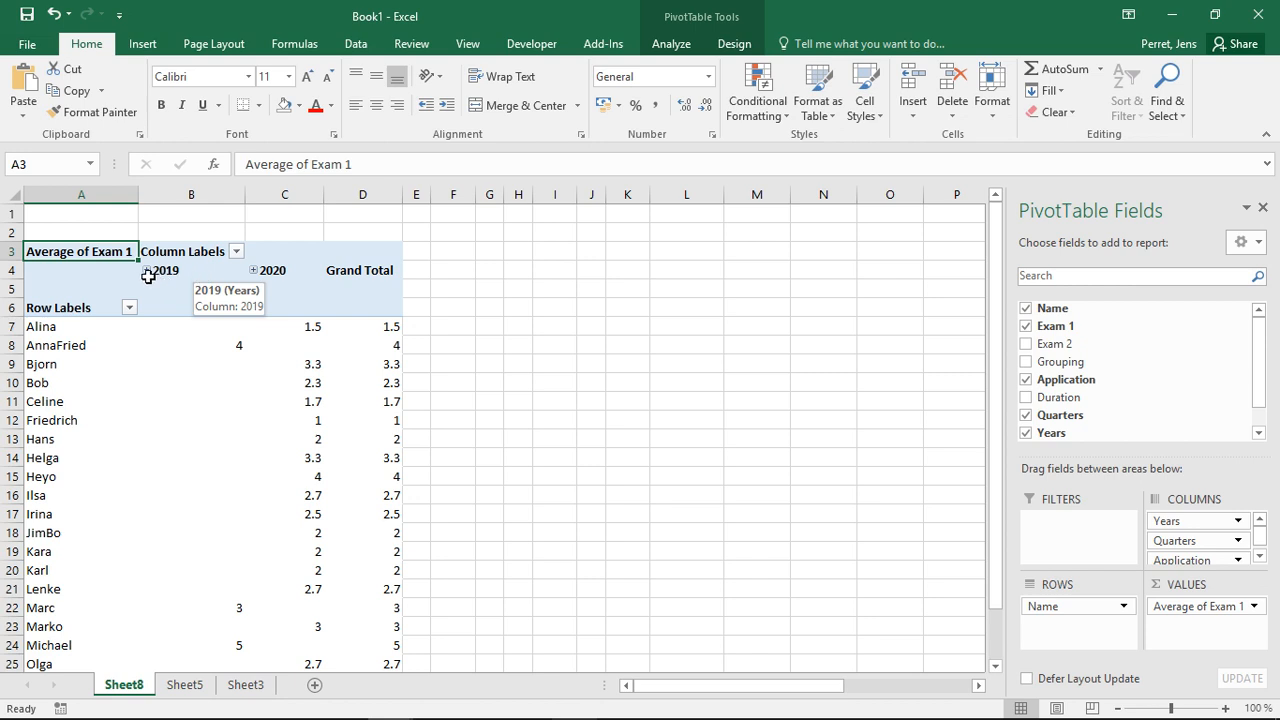
- Expand 2019 and its Qtr3 in the pivot table's column labels, then collapse 2019 again
click(147, 275)
click(146, 271)
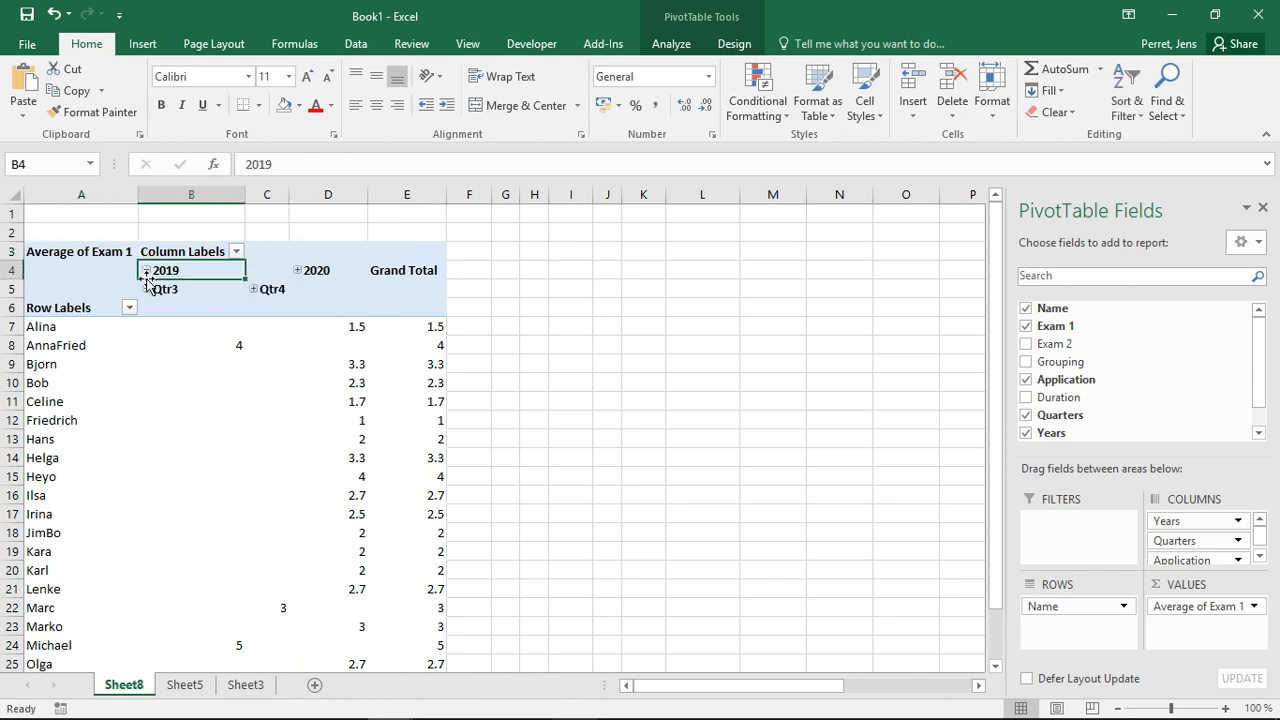
click(146, 292)
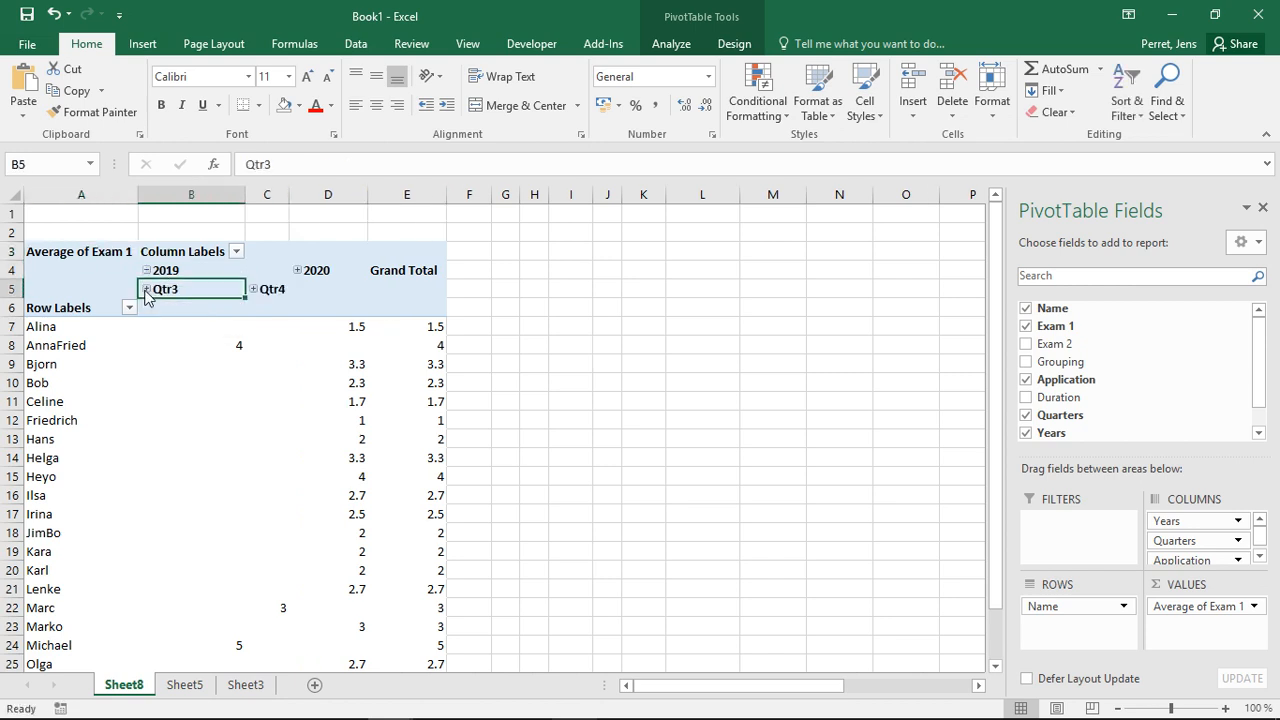
click(146, 290)
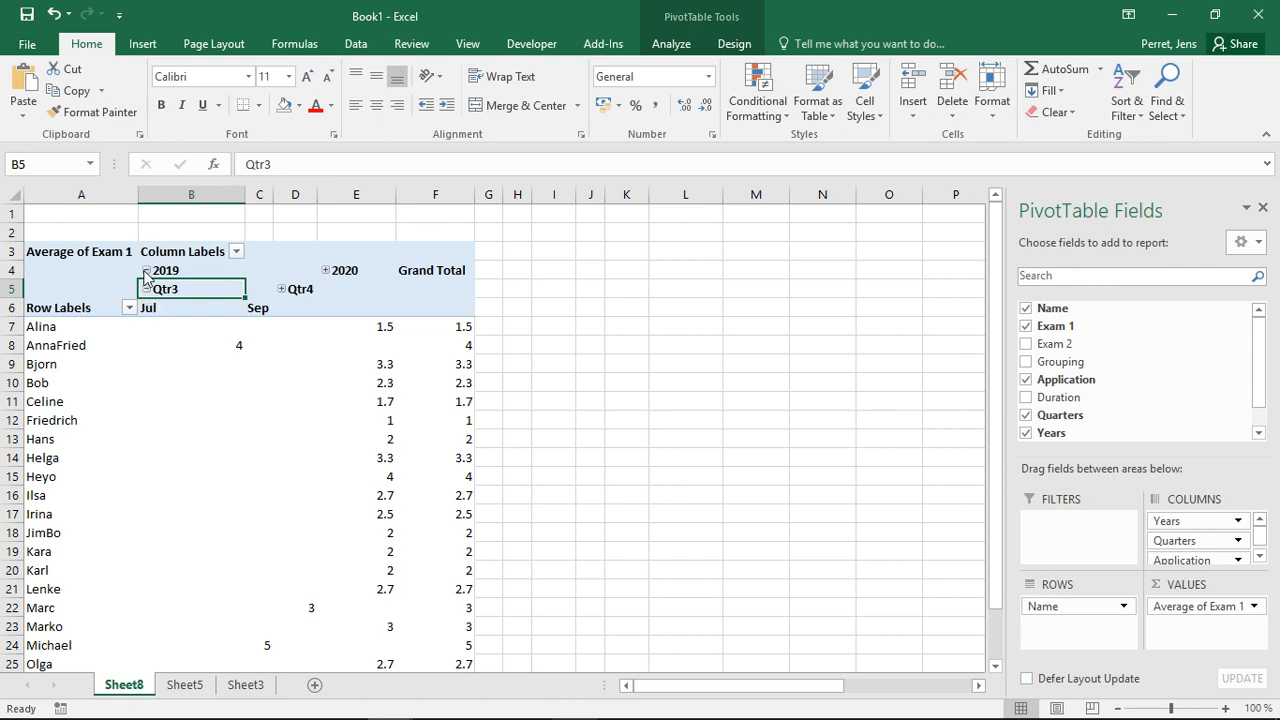
click(146, 271)
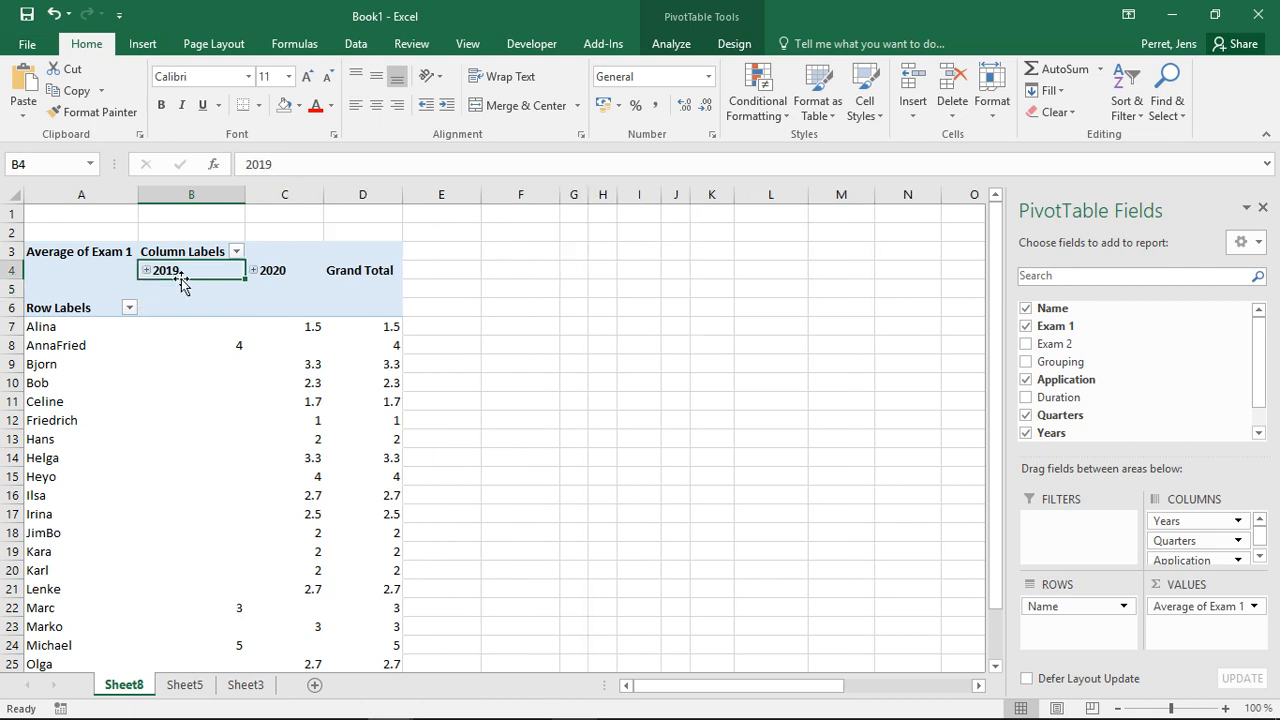
- Insert timelines for the Application and Duration date fields of the pivot table
click(688, 46)
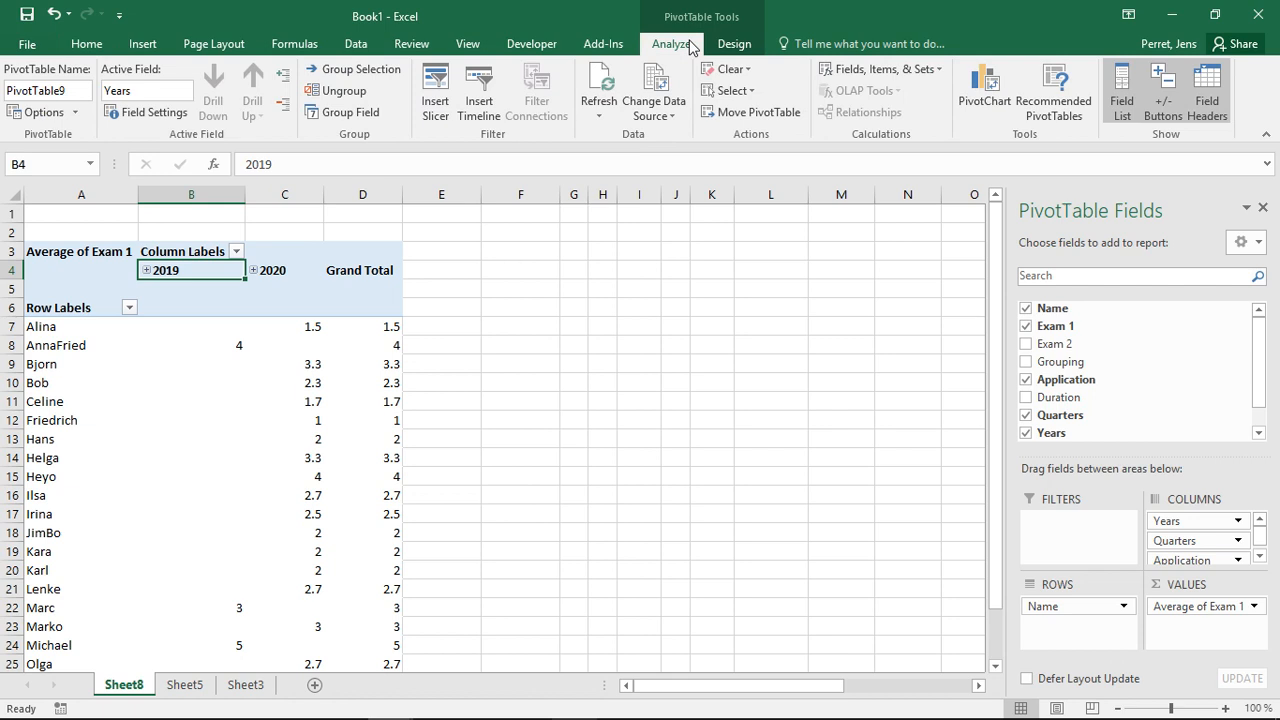
click(482, 118)
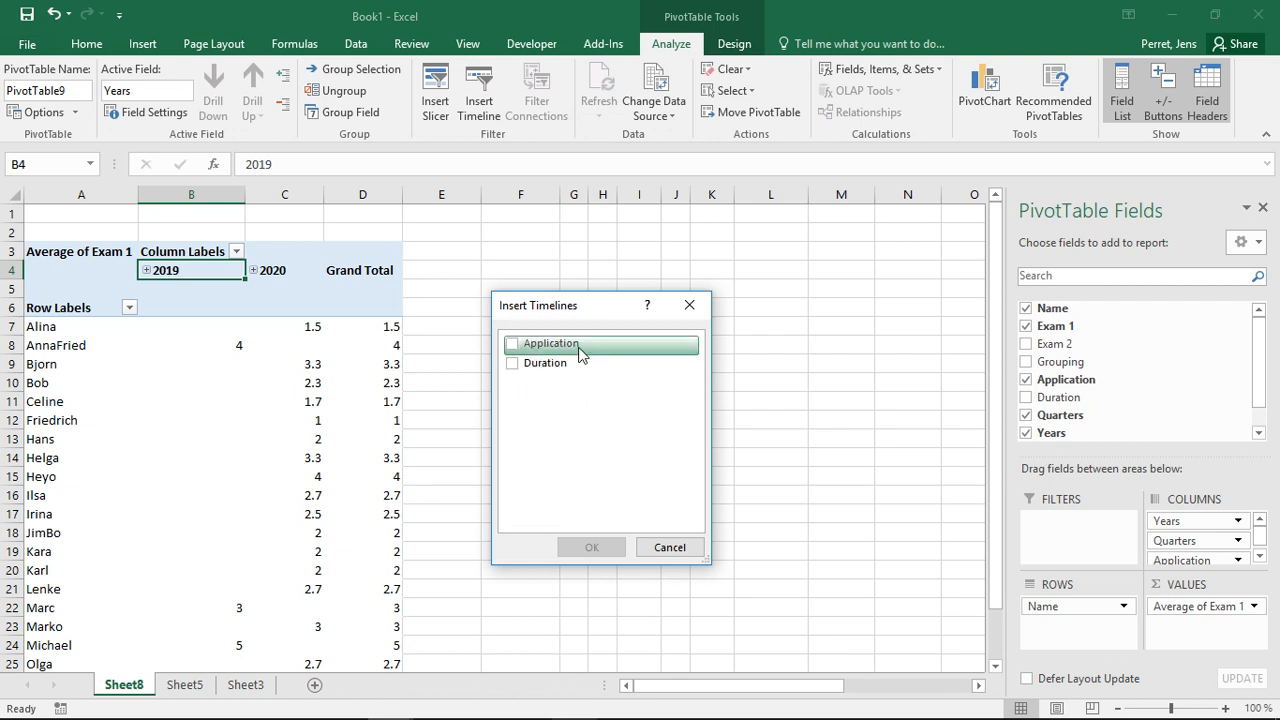
click(524, 346)
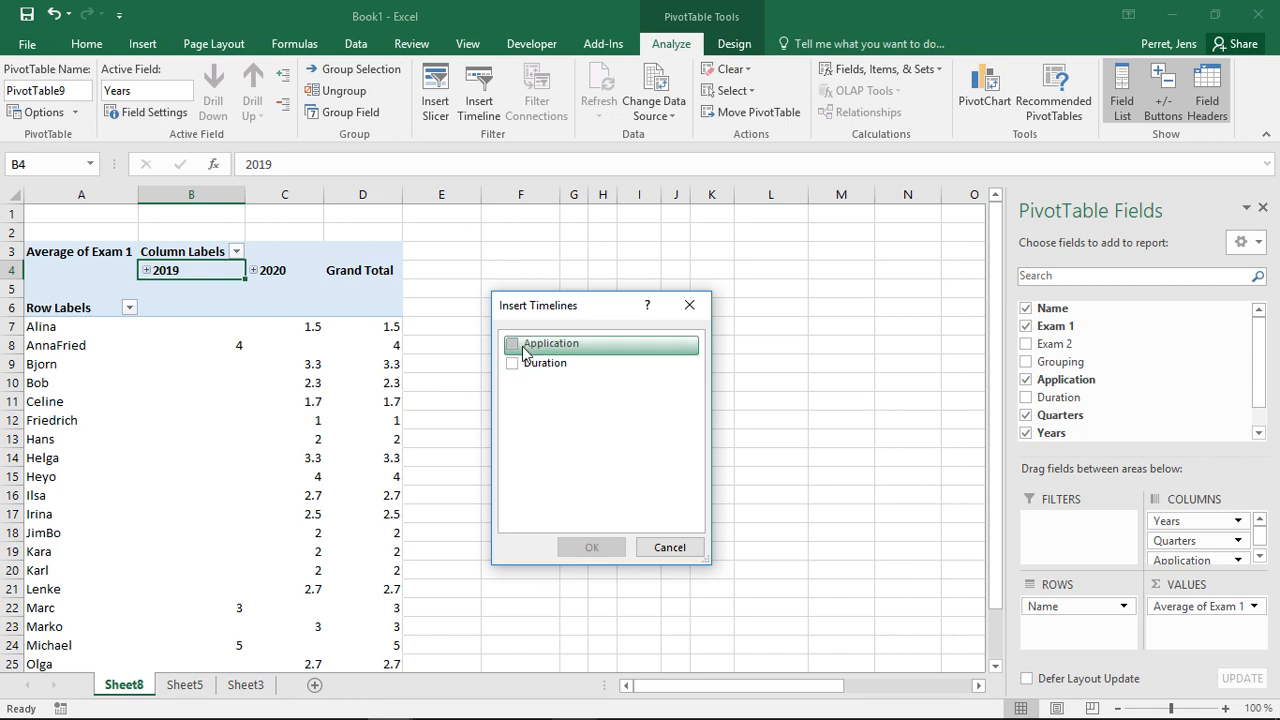
click(518, 366)
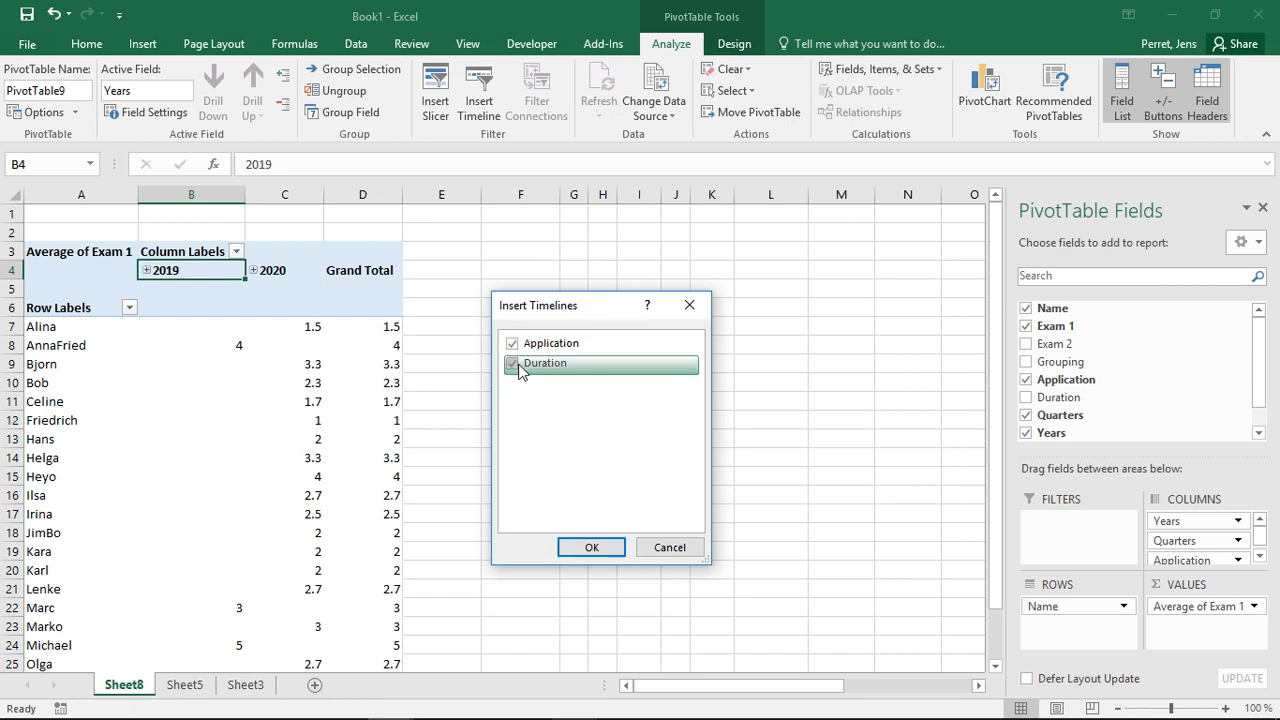
click(590, 546)
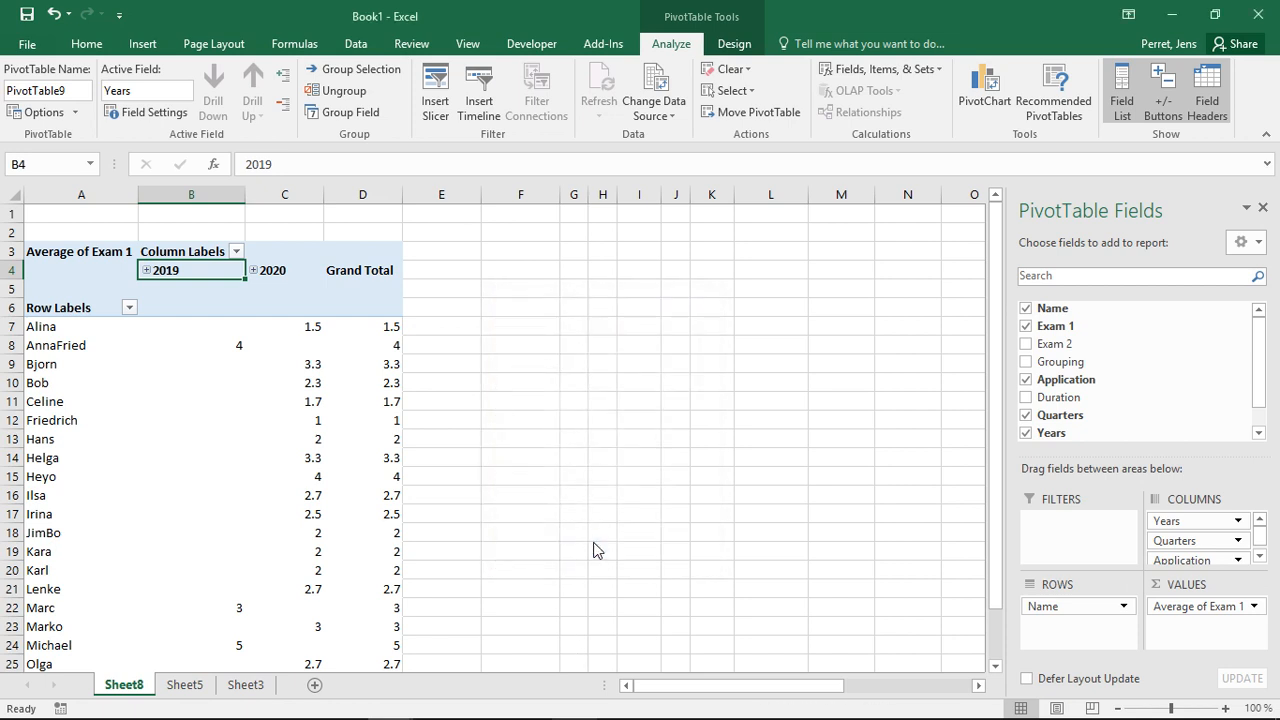
- Arrange the two timelines beside the pivot table, Duration above Application
drag(497, 409, 569, 237)
drag(409, 371, 531, 397)
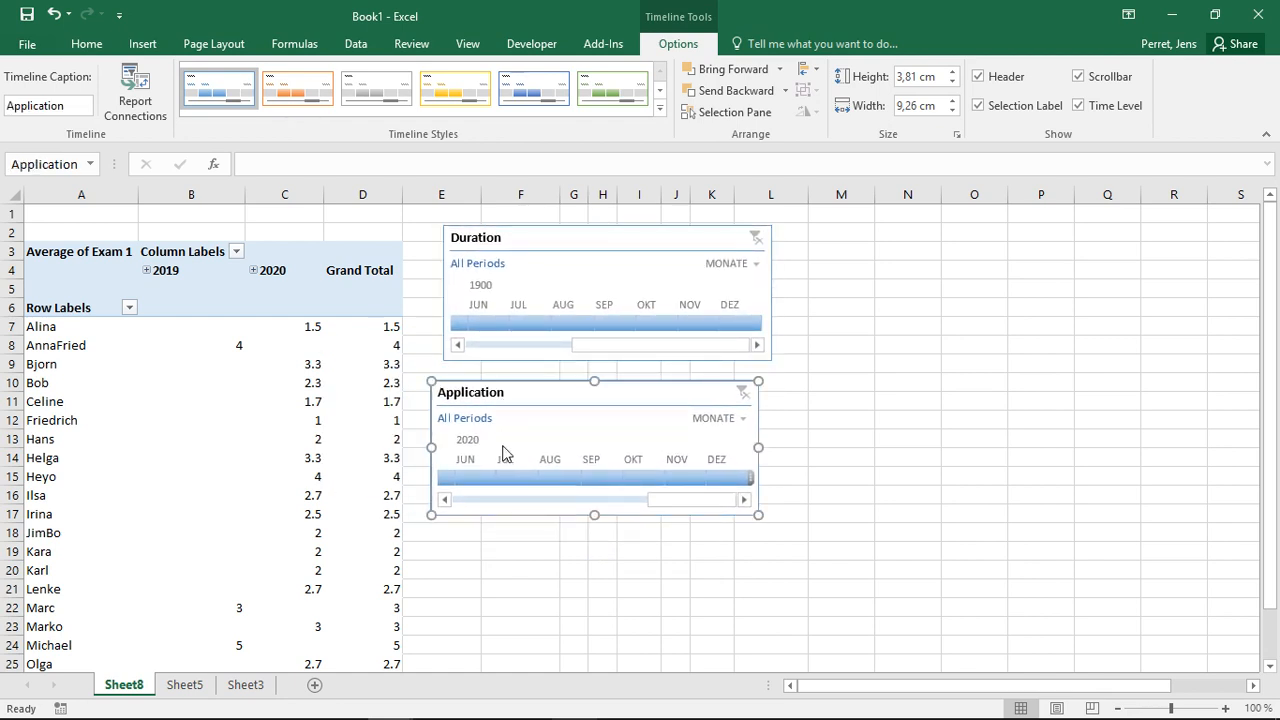
- Filter the pivot table to December 2020 using the Application timeline
drag(687, 500, 780, 482)
drag(784, 477, 682, 502)
click(697, 512)
click(494, 503)
click(494, 503)
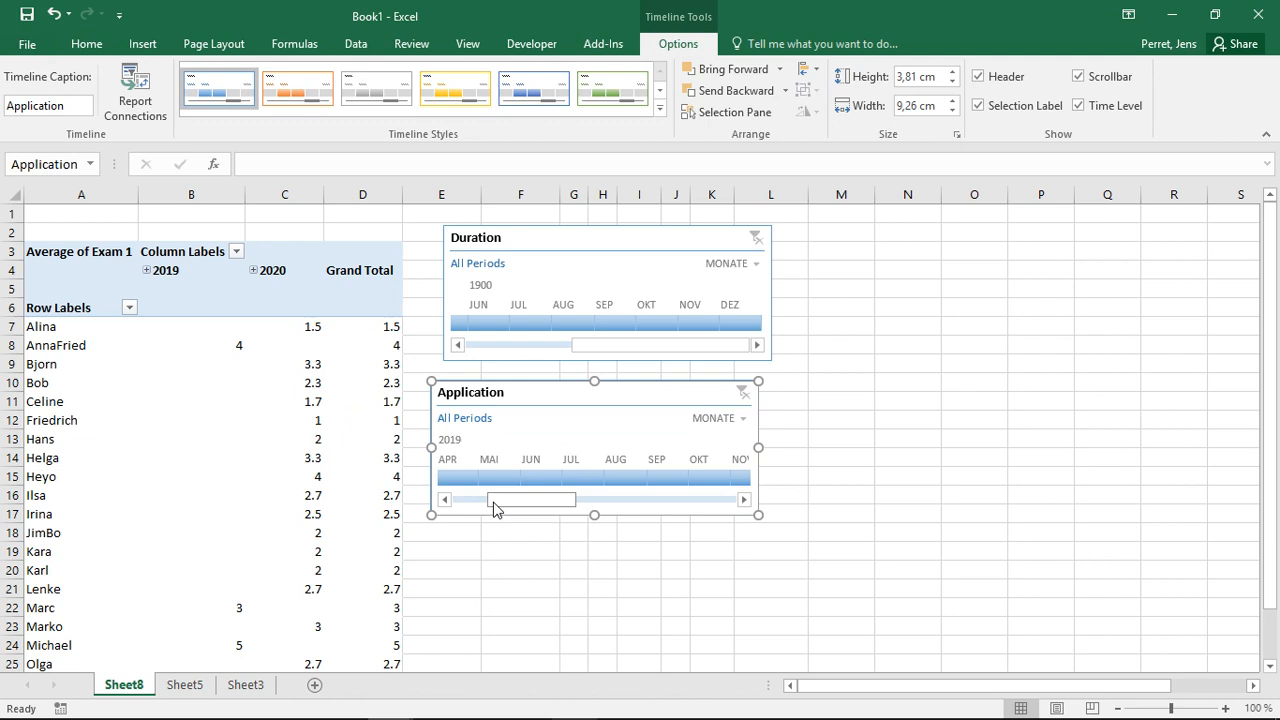
drag(494, 508, 452, 508)
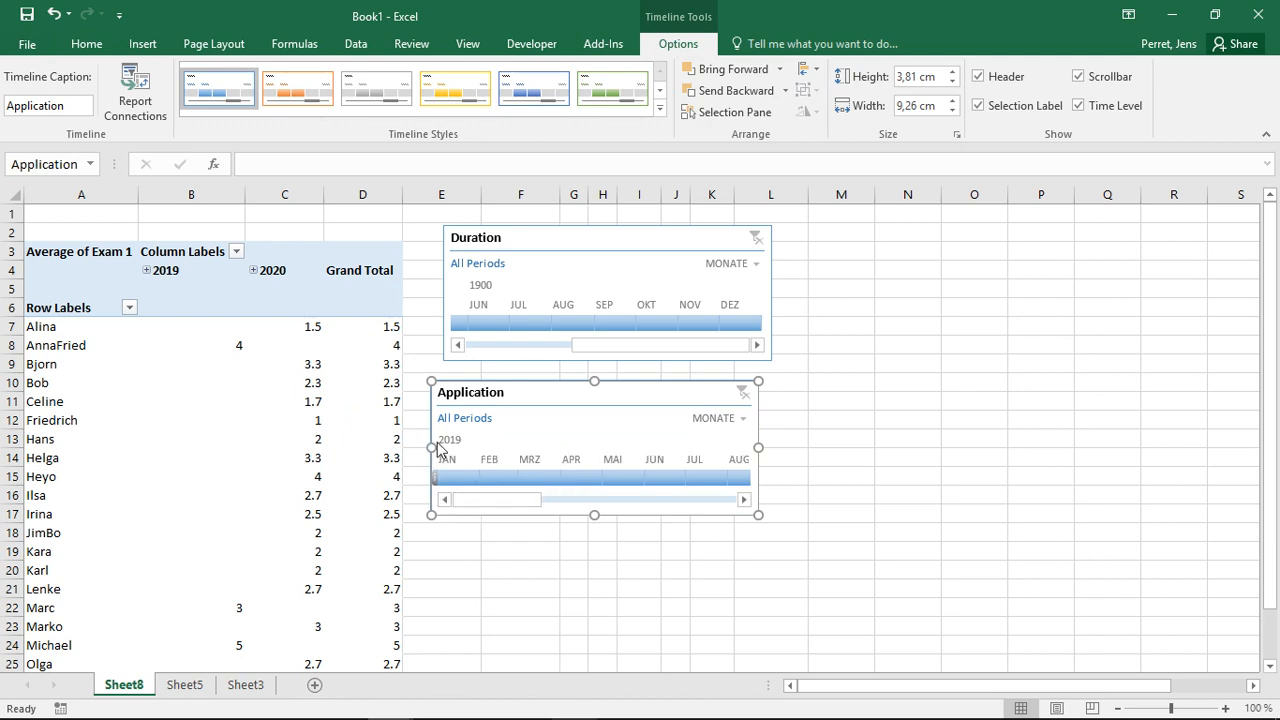
drag(480, 505, 697, 490)
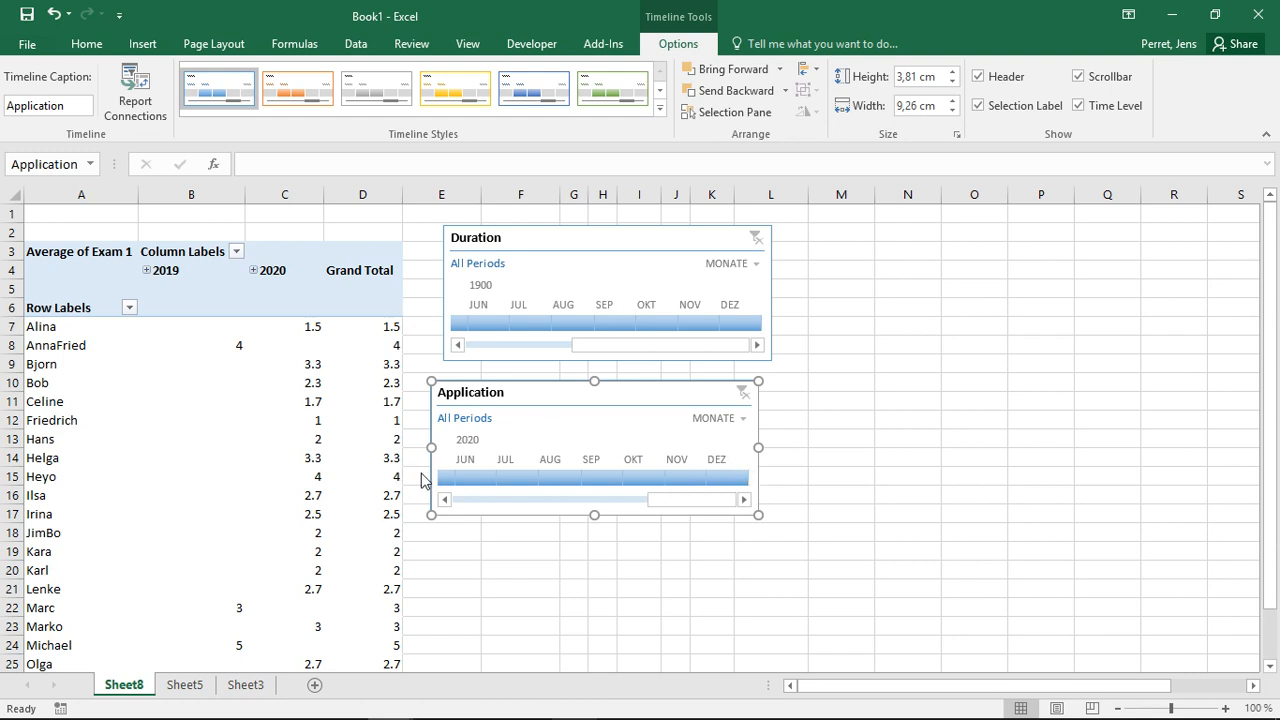
click(726, 477)
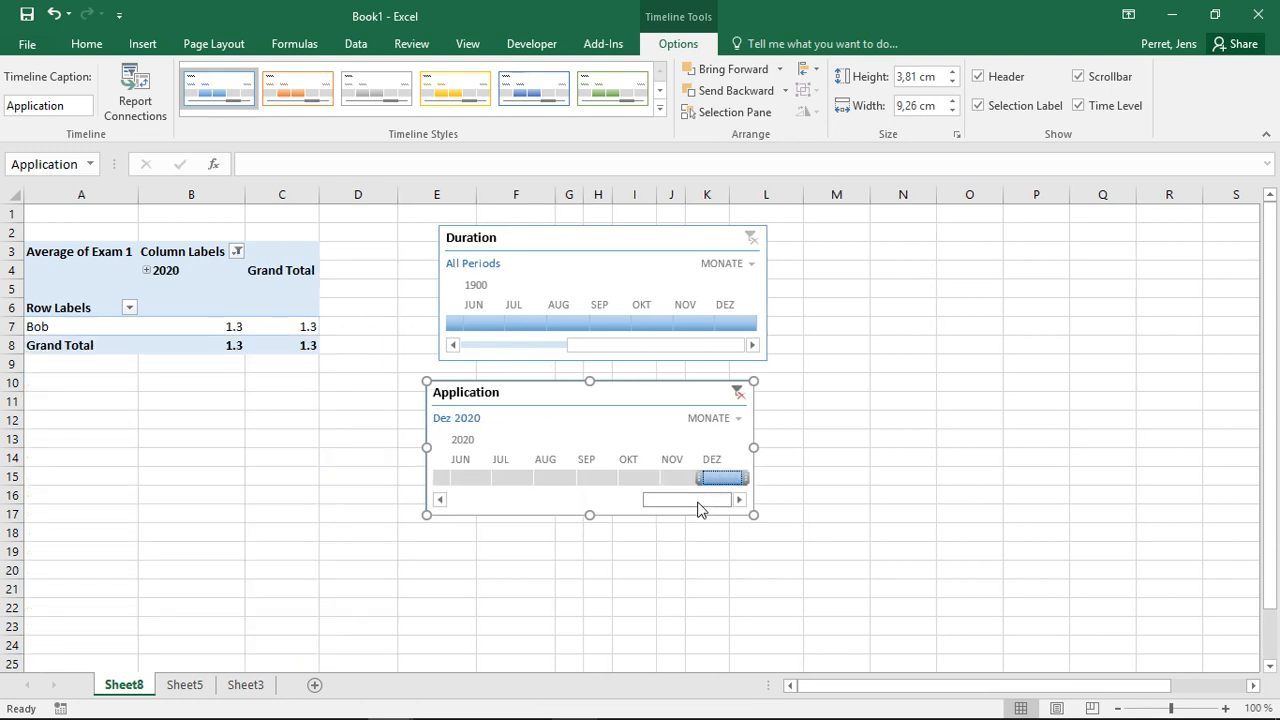
- Select January to May 2019 on the Application timeline
drag(730, 502, 447, 495)
click(449, 480)
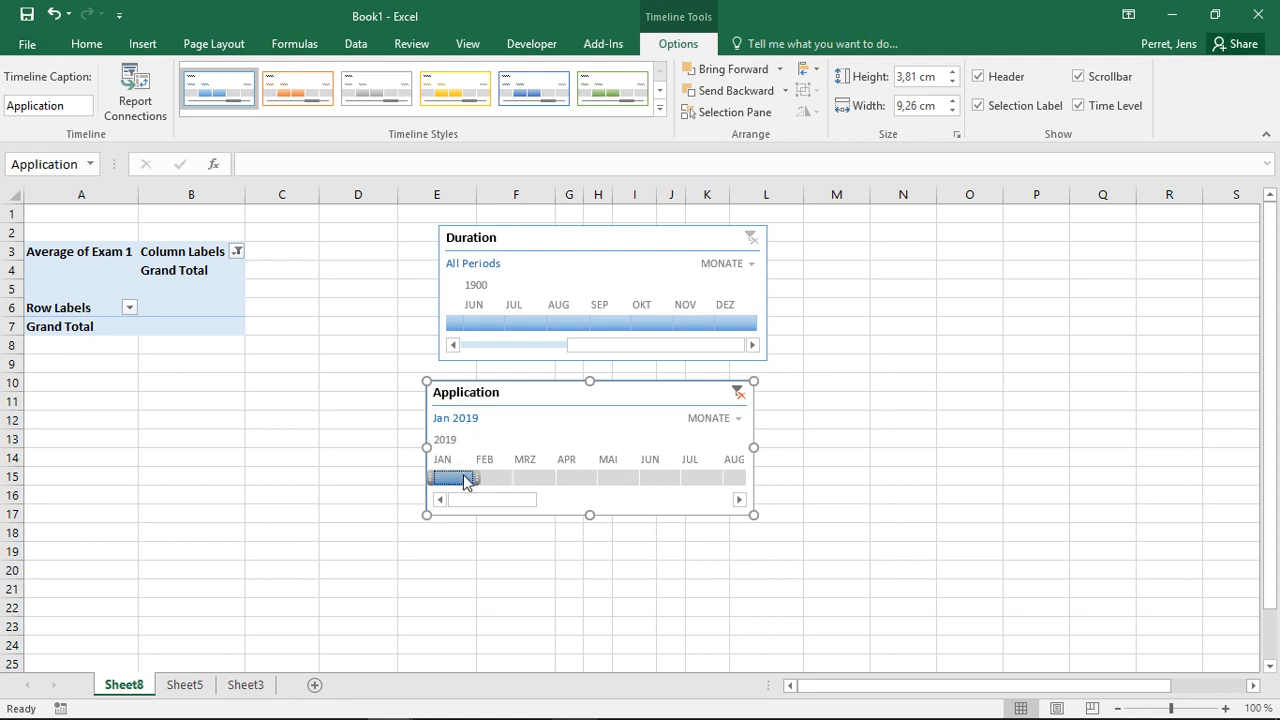
drag(465, 478, 637, 484)
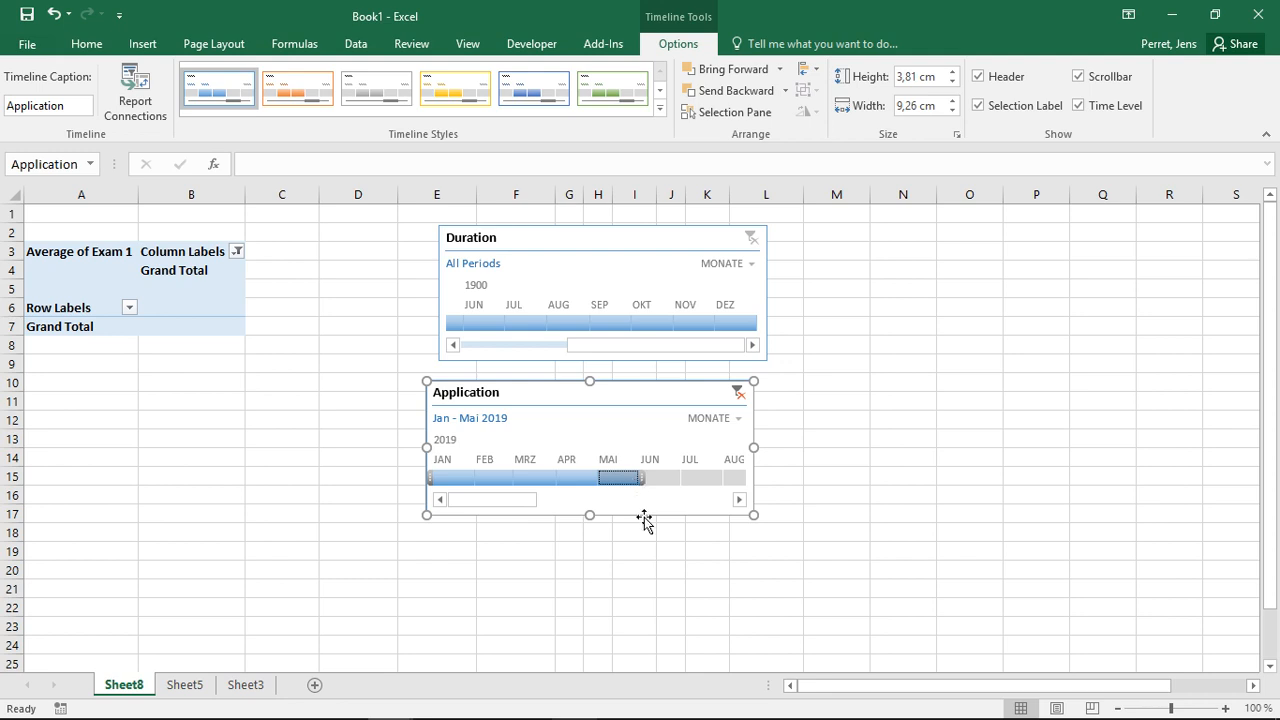
- Select the second half of 2019 (Q3 - Q4 2019) on the Application timeline
drag(711, 478, 757, 480)
click(701, 499)
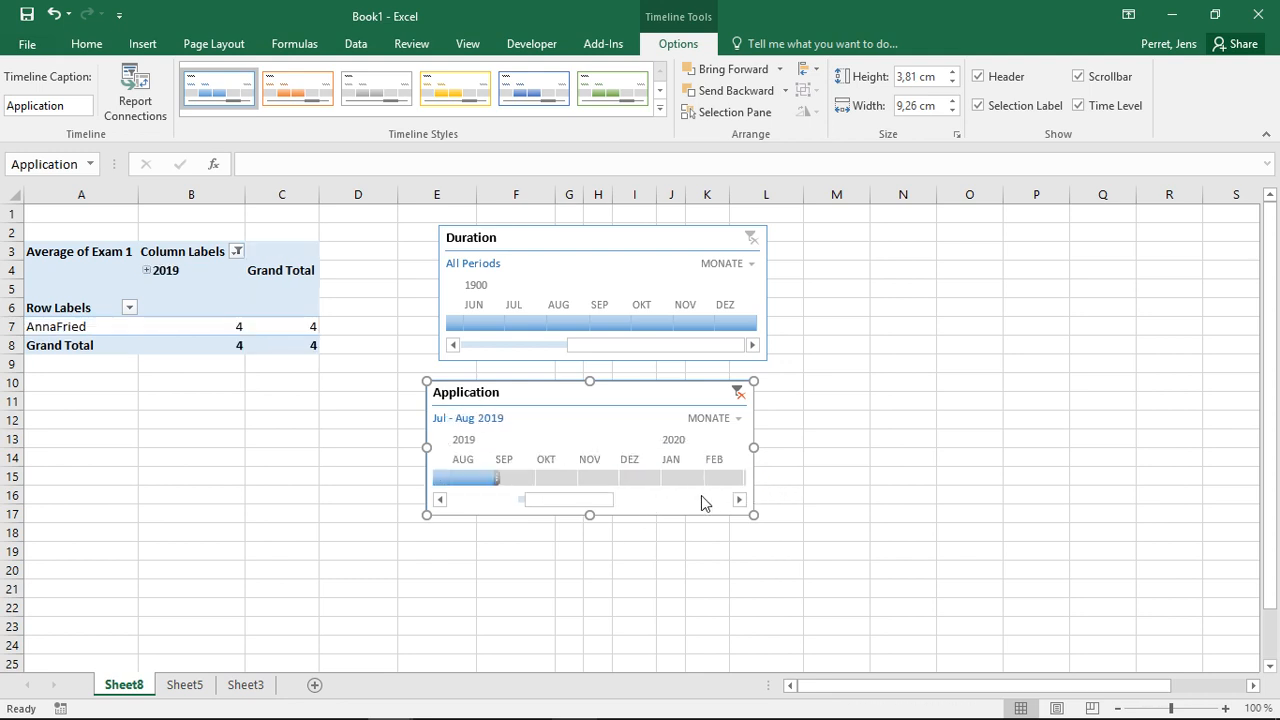
shift+click(657, 474)
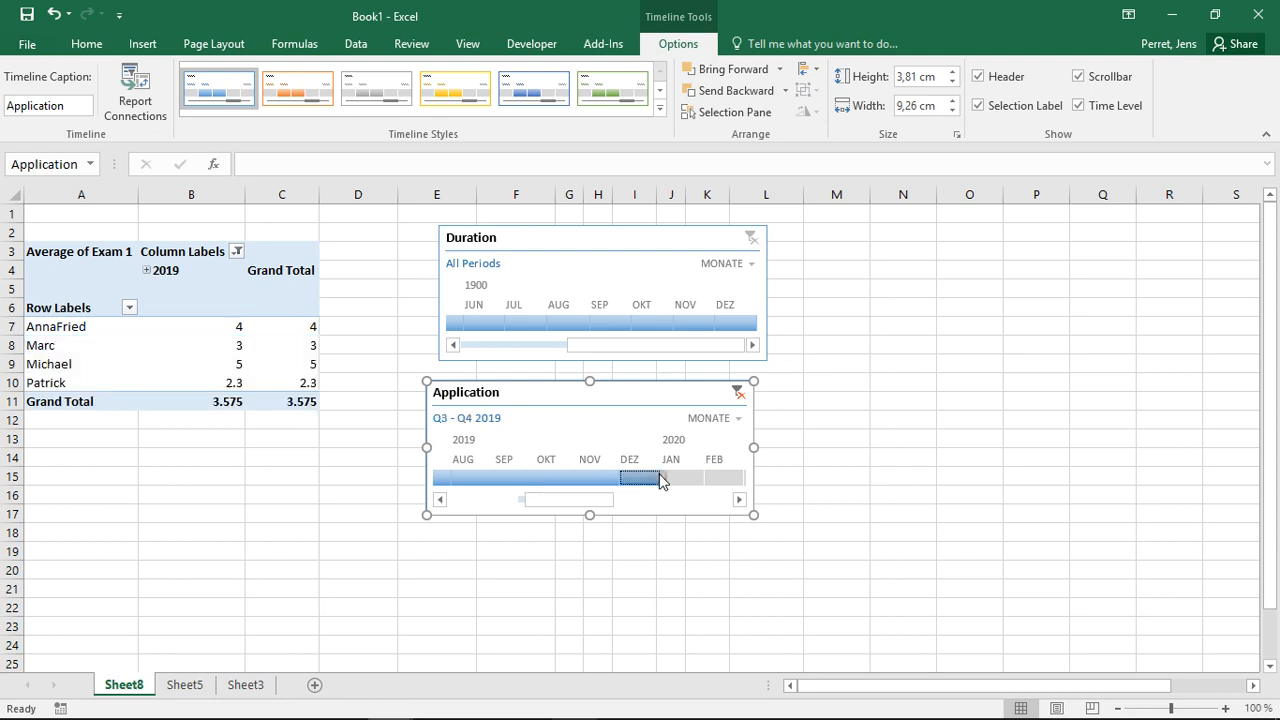
- Extend the Application timeline selection to run from July 2019 to February 2020
click(739, 499)
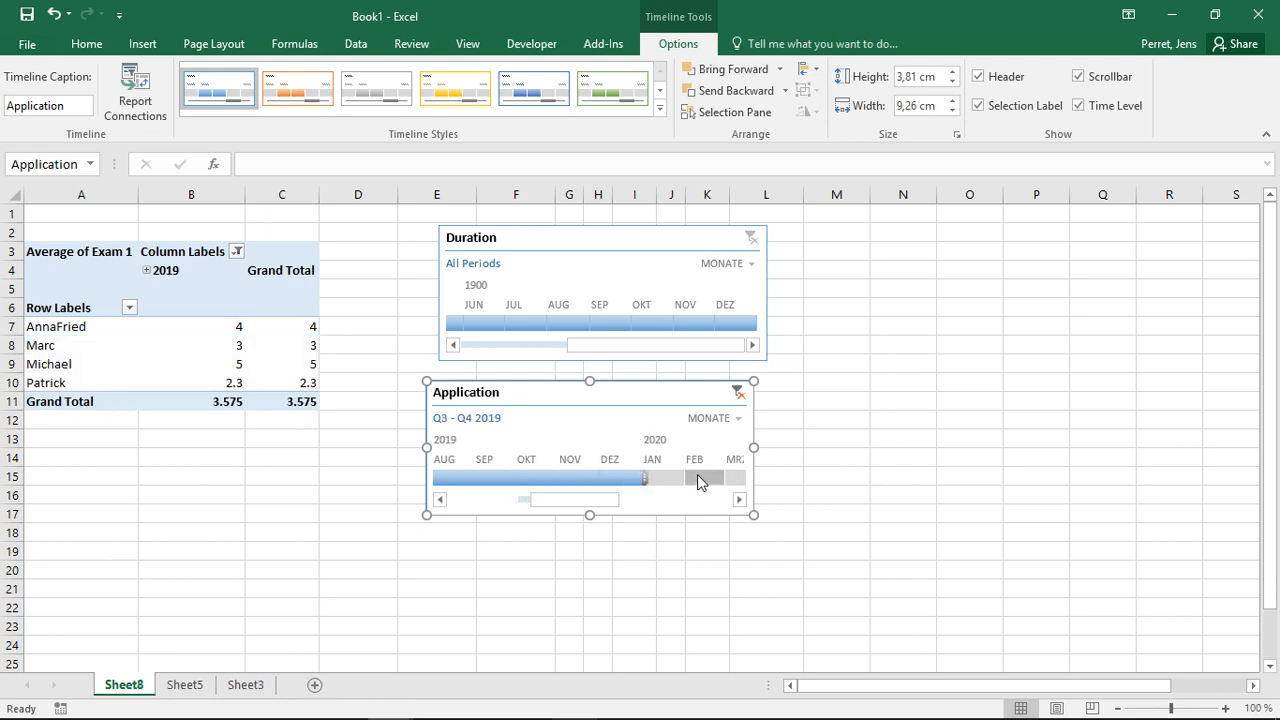
shift+click(698, 478)
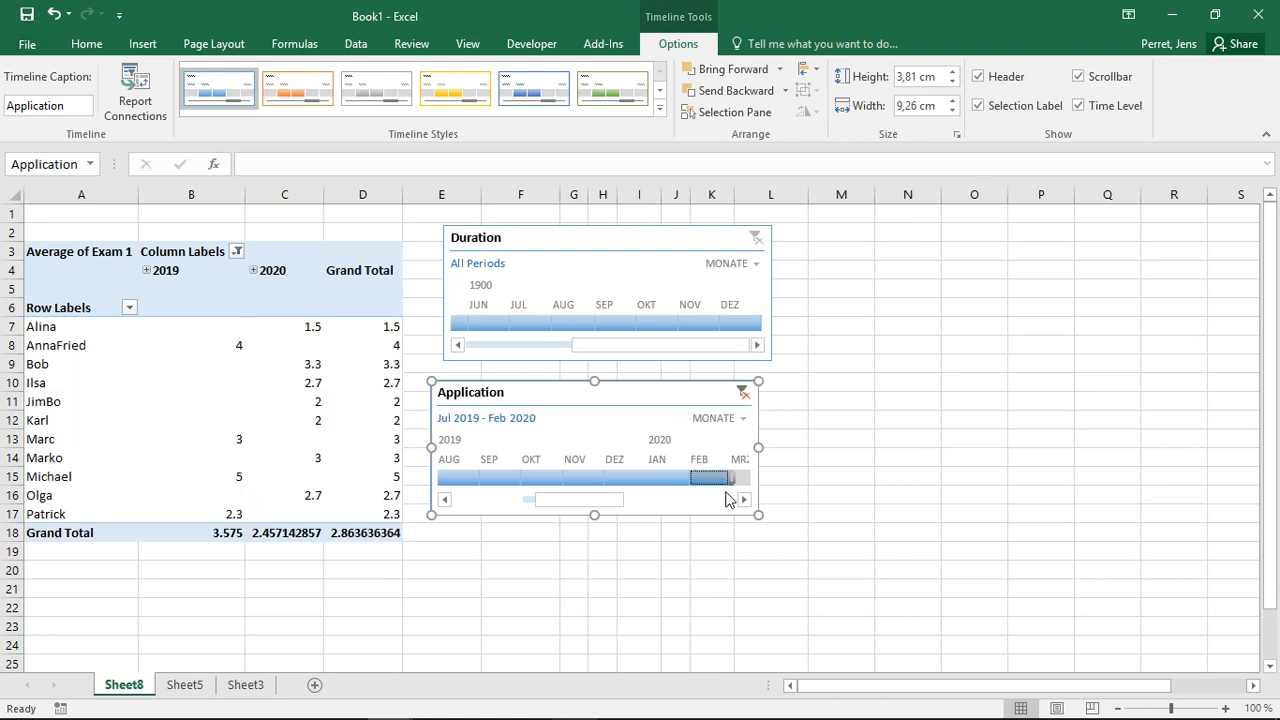
- Switch the Application timeline filter between May 2020 and March 2020 to compare the results
click(738, 500)
click(622, 479)
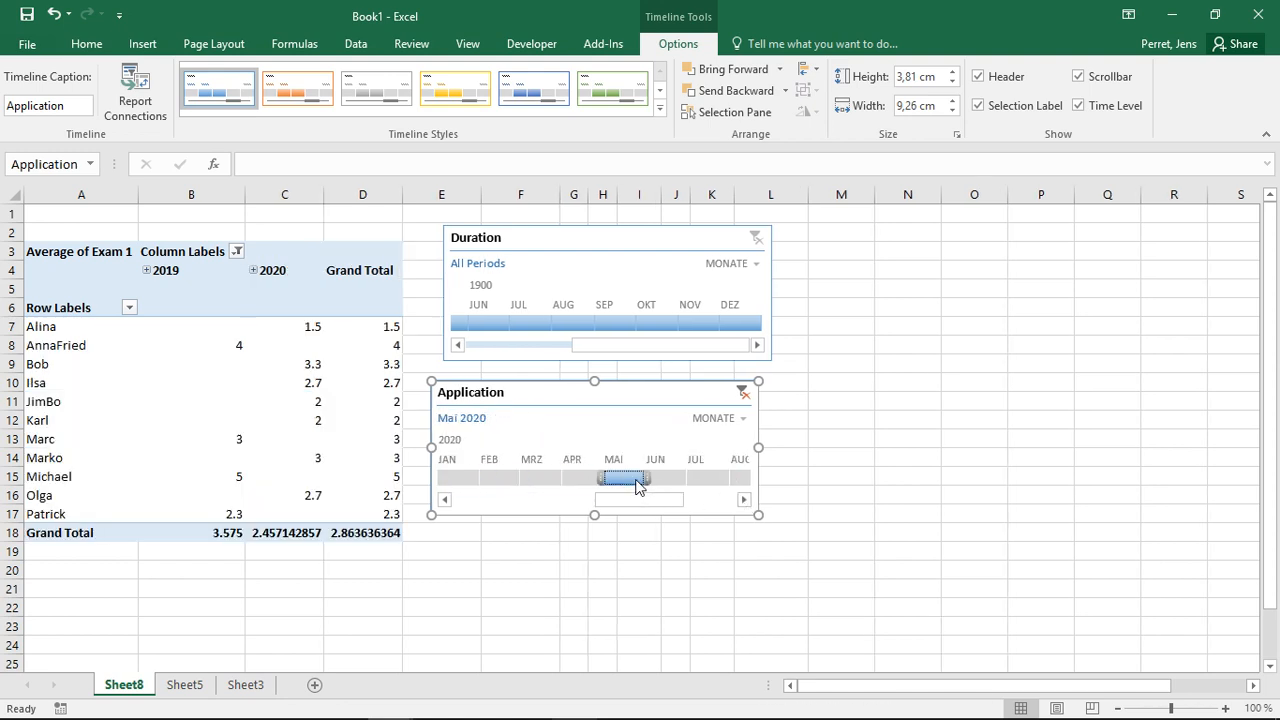
click(540, 480)
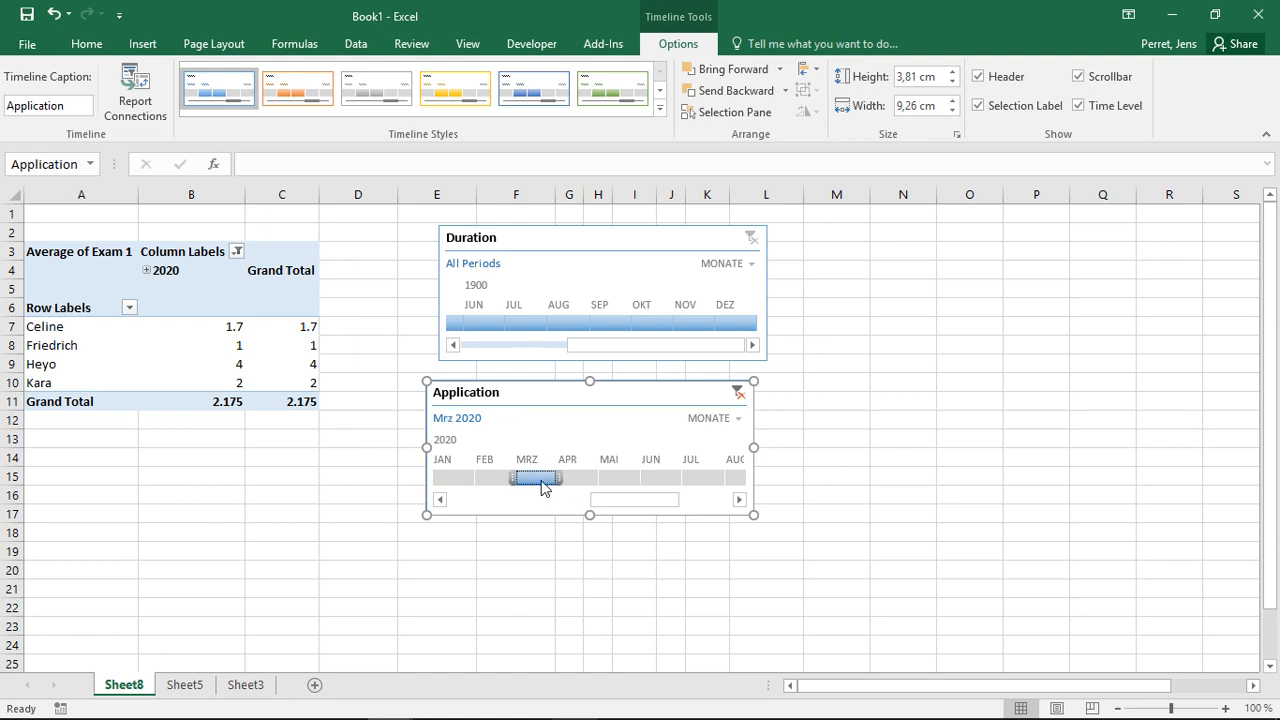
click(620, 479)
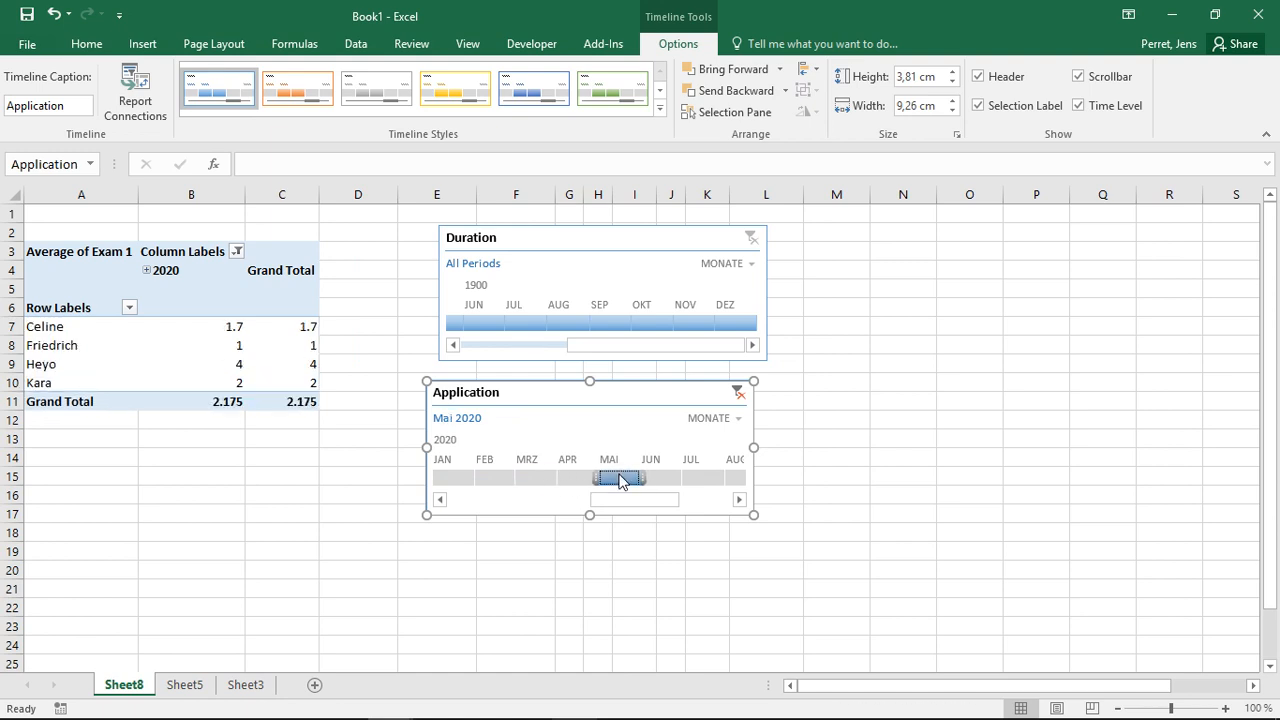
click(548, 478)
click(622, 478)
- Compare March, May and June 2020 on the Application timeline, leaving March 2020 selected
click(537, 478)
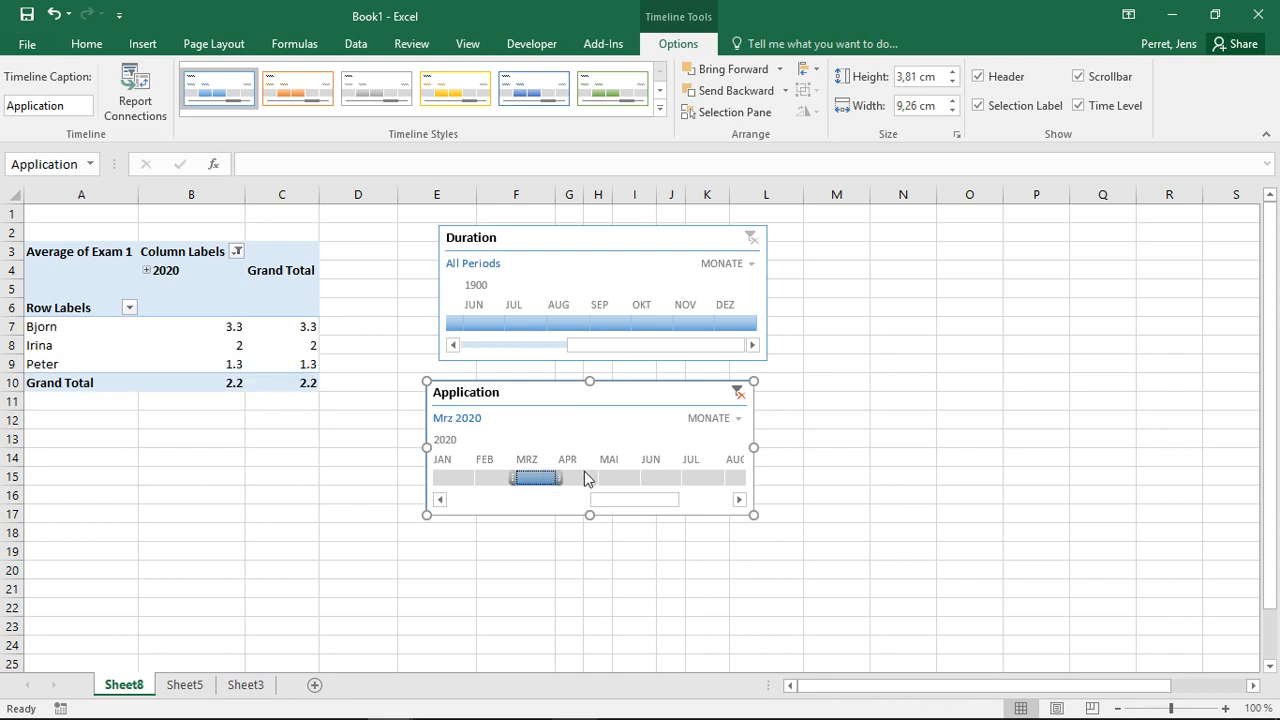
click(622, 478)
click(521, 477)
click(658, 478)
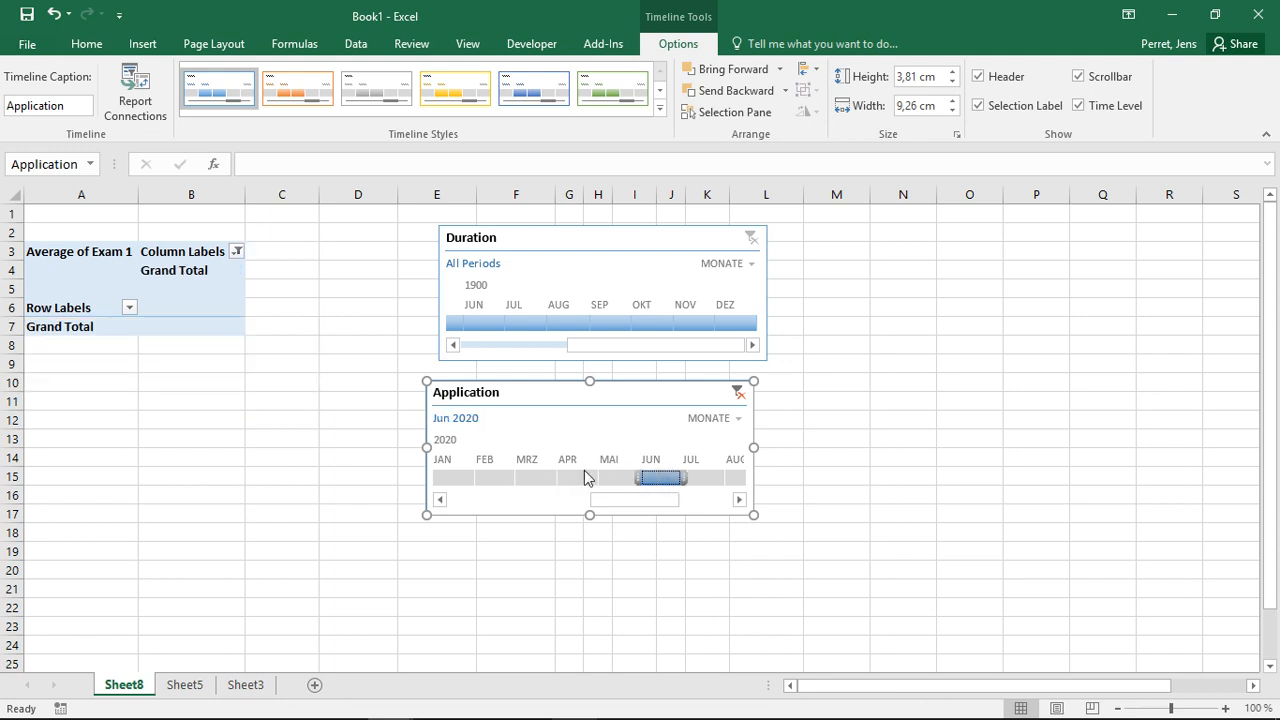
click(537, 477)
click(636, 479)
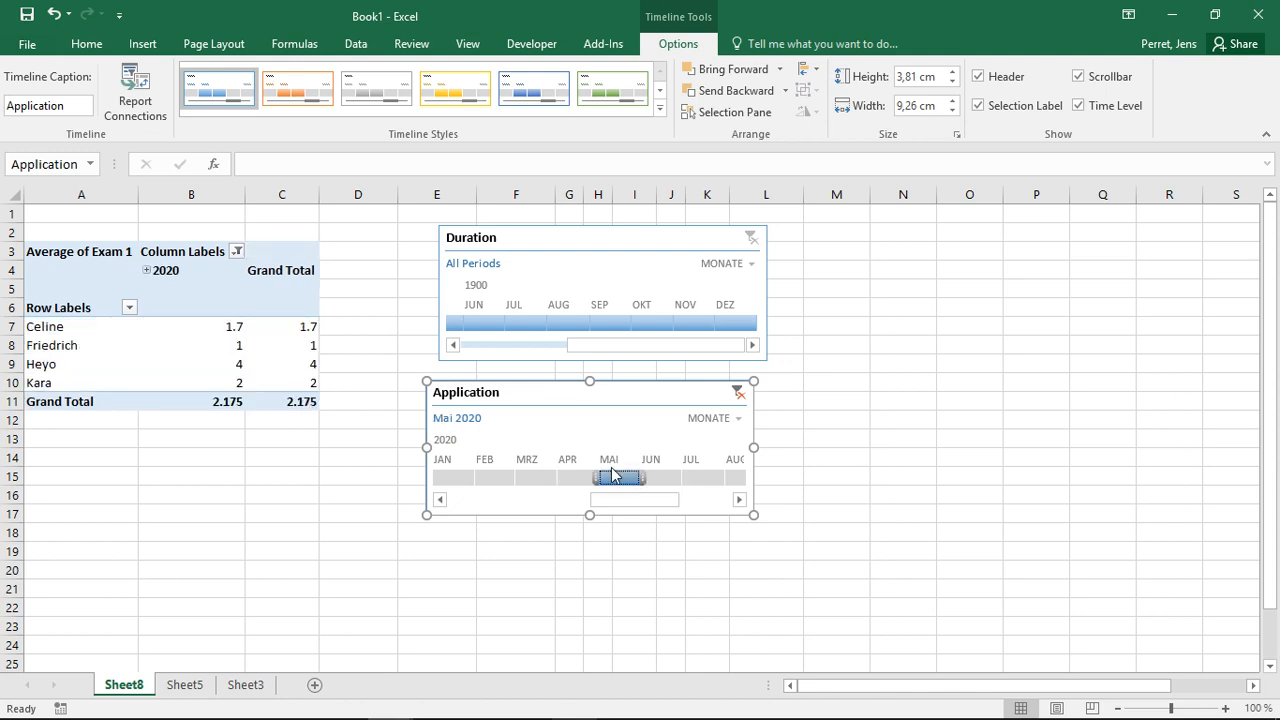
click(535, 479)
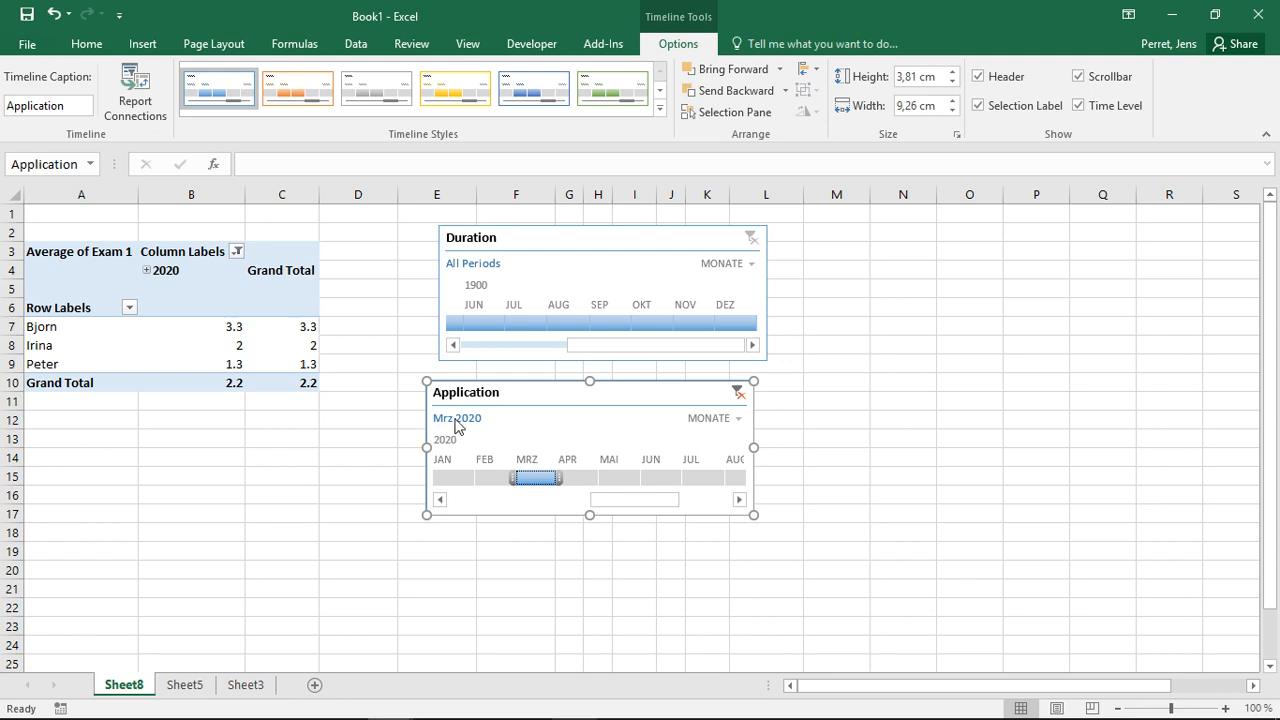
- Change the Application timeline's time level to QUARTALE, then to TAGE
click(724, 421)
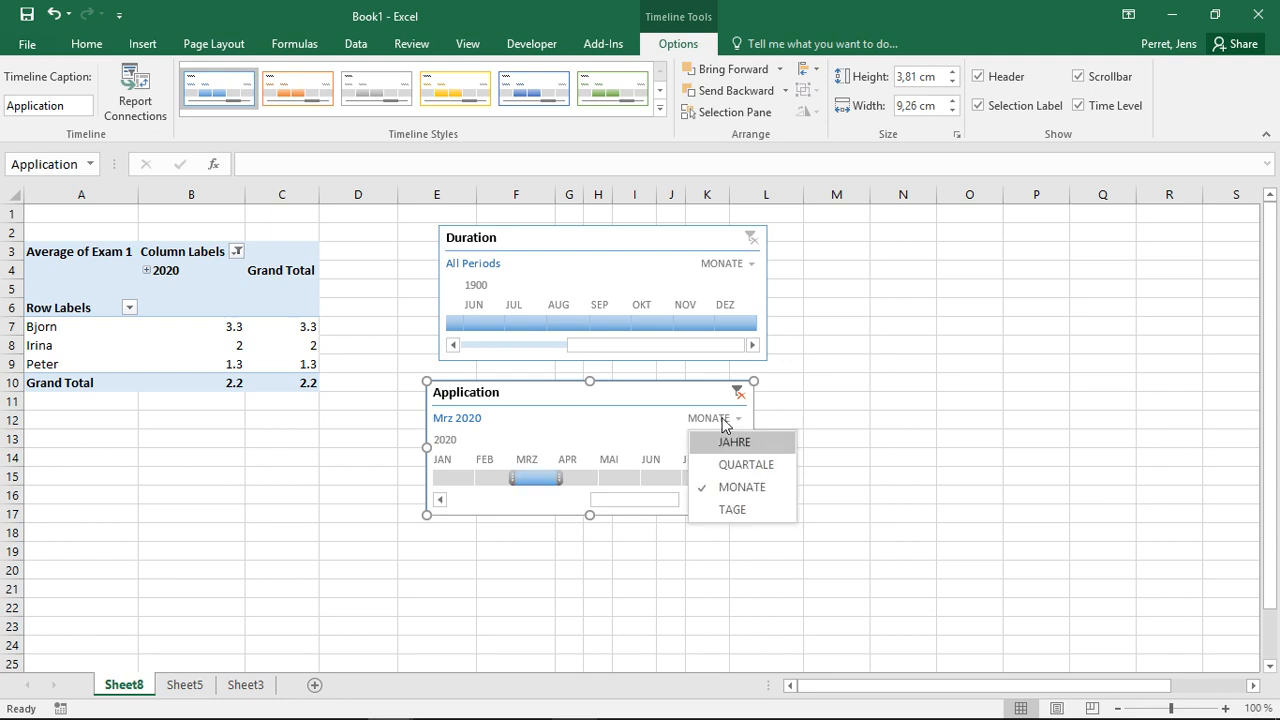
click(740, 464)
click(729, 419)
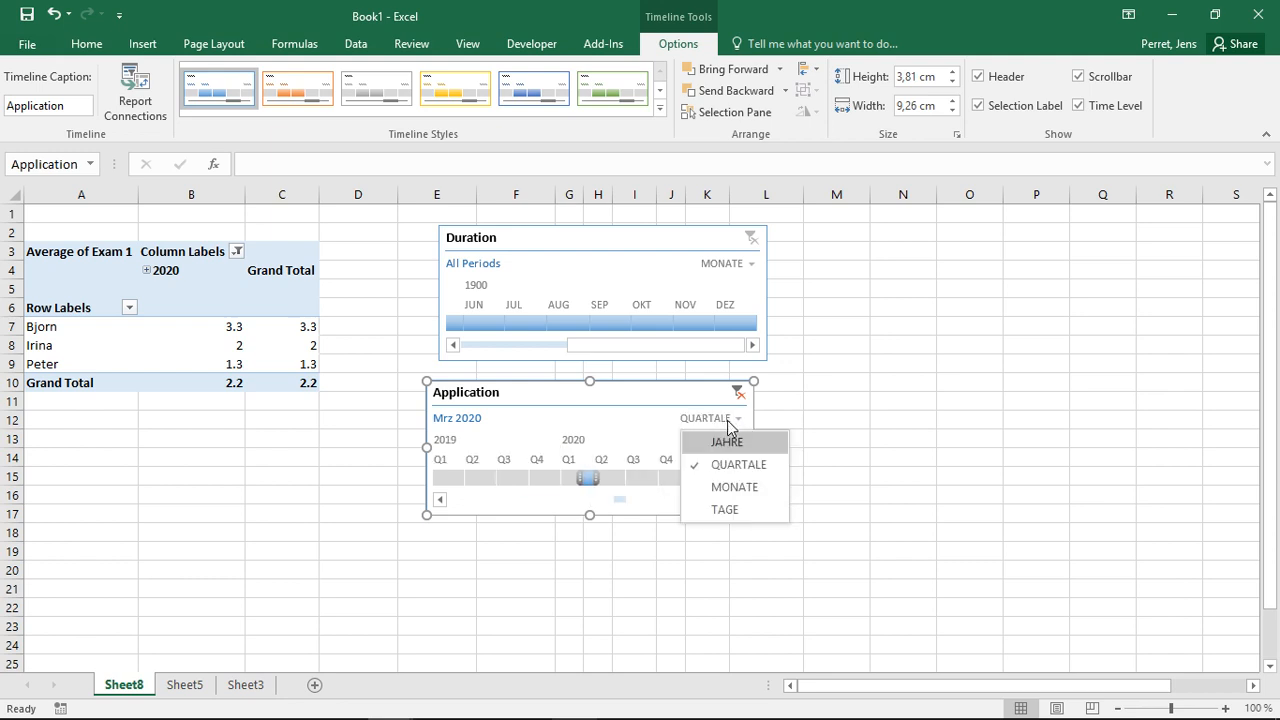
click(724, 509)
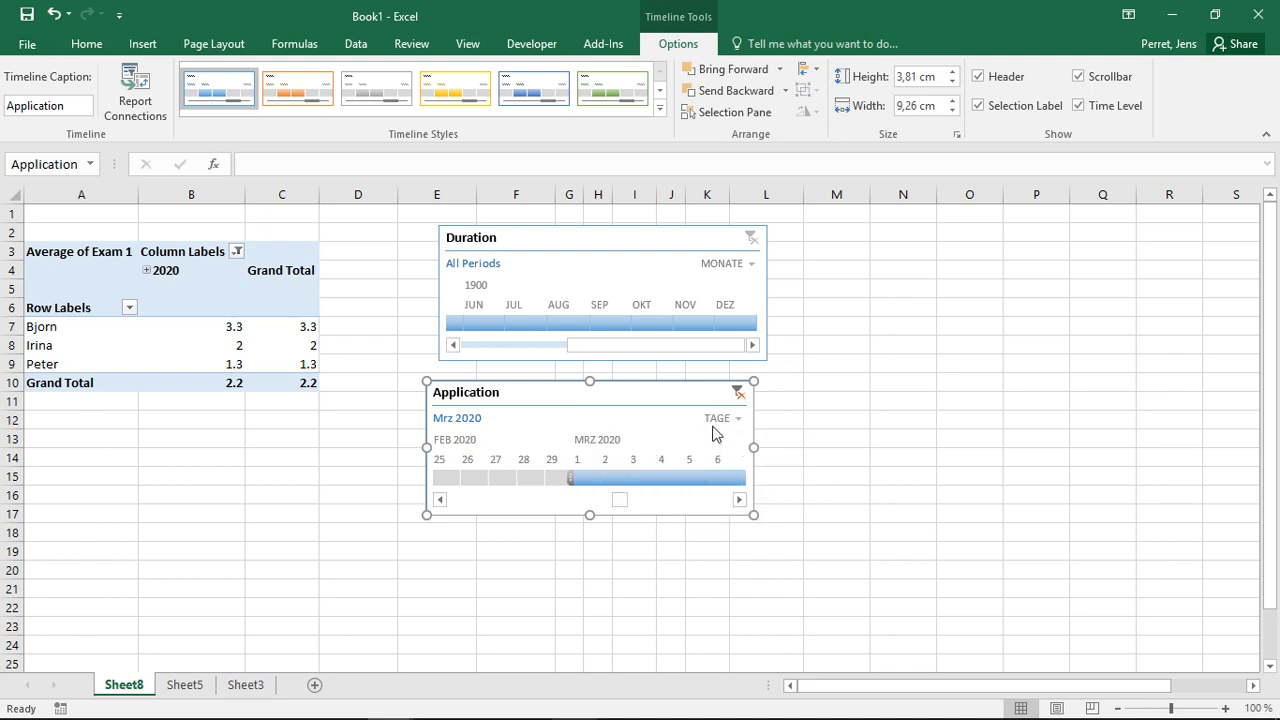
- Set the Application timeline's time level to JAHRE and filter to 2019
click(716, 420)
click(724, 447)
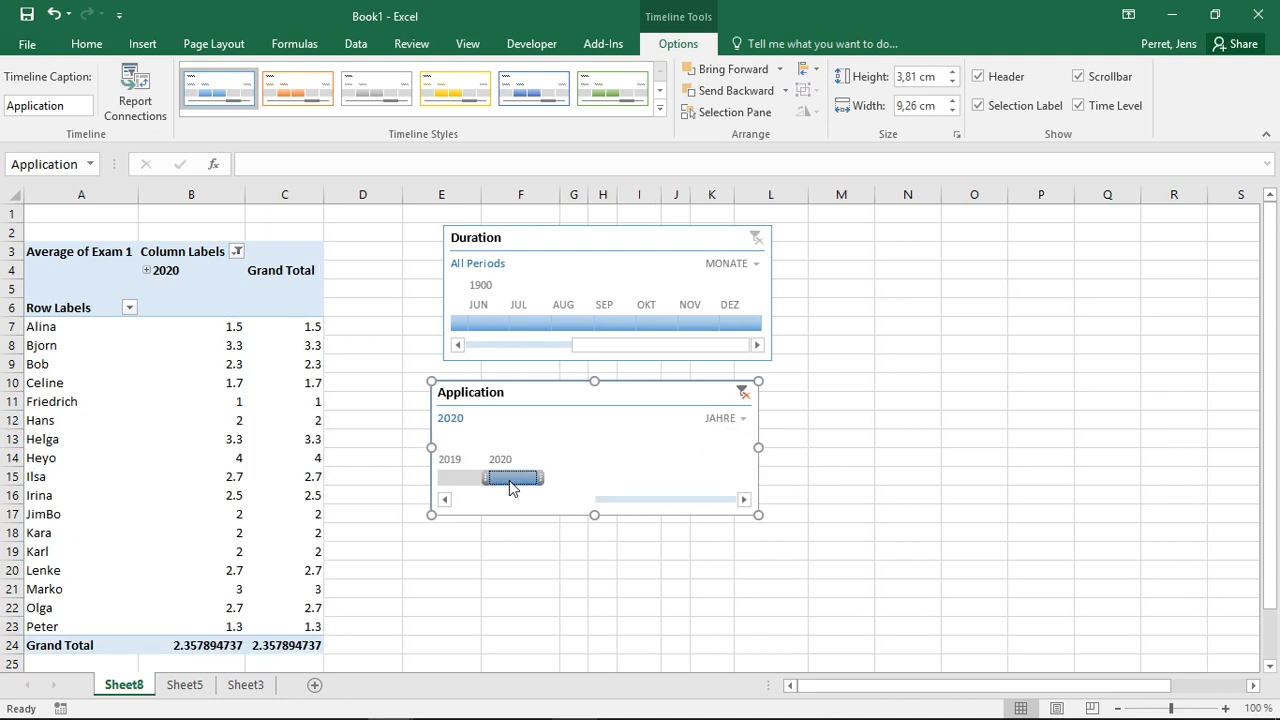
click(466, 480)
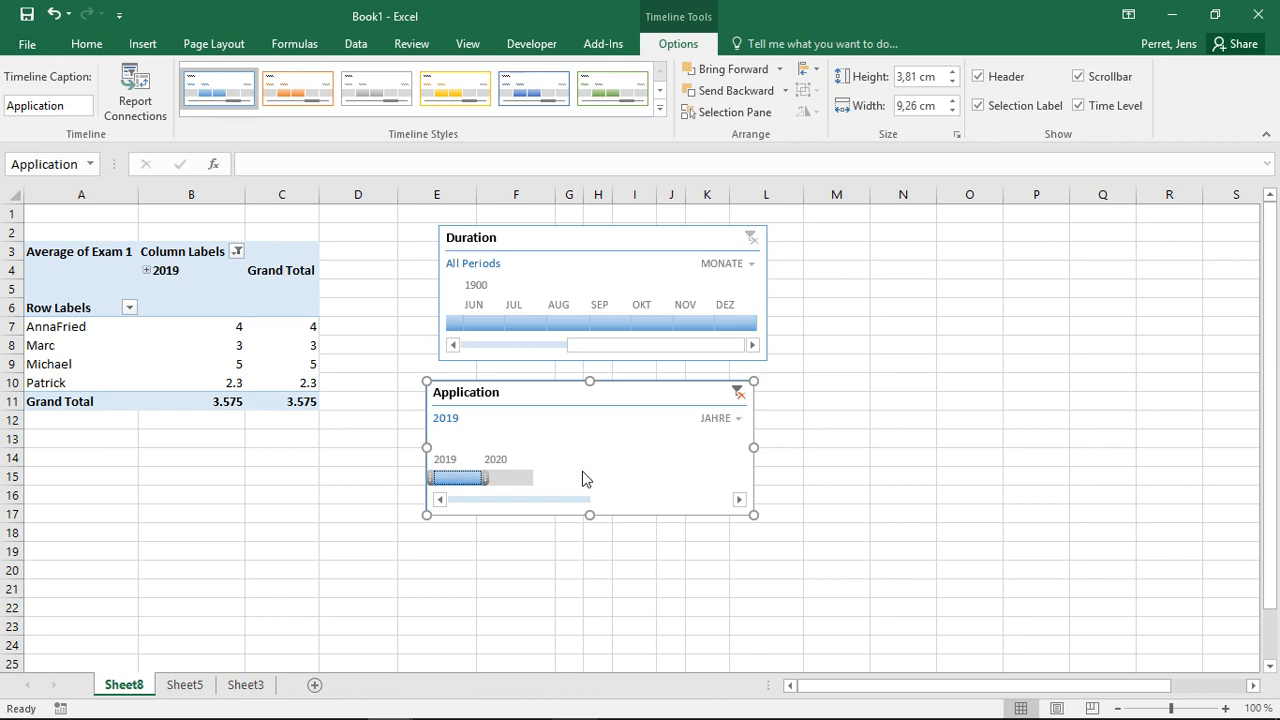
- Open the time-level lists of the Application and Duration timelines without changing them
click(724, 426)
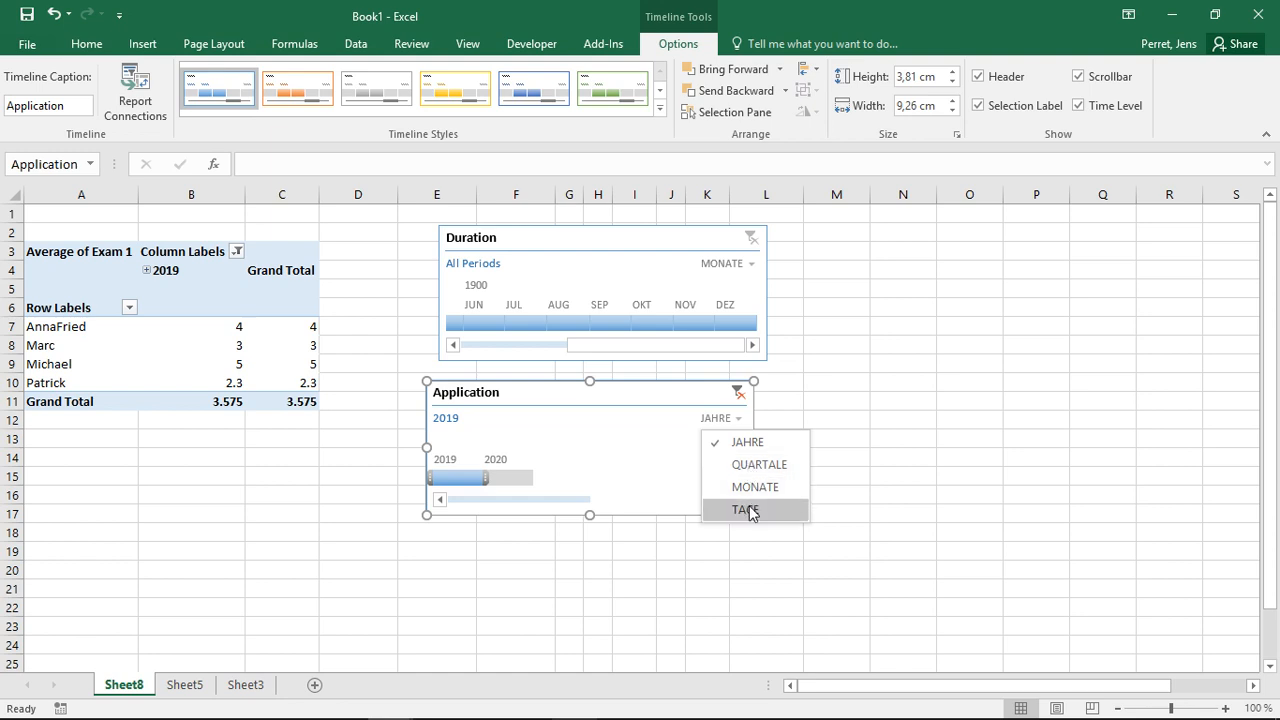
click(617, 452)
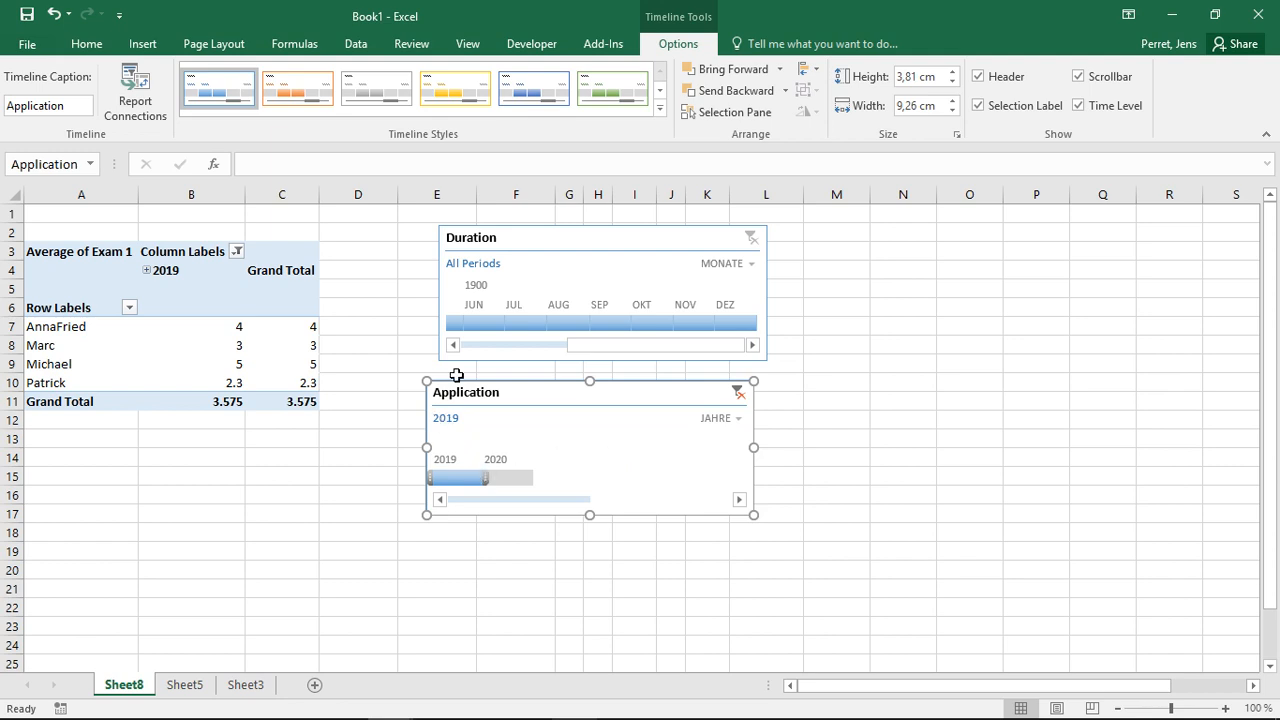
click(525, 236)
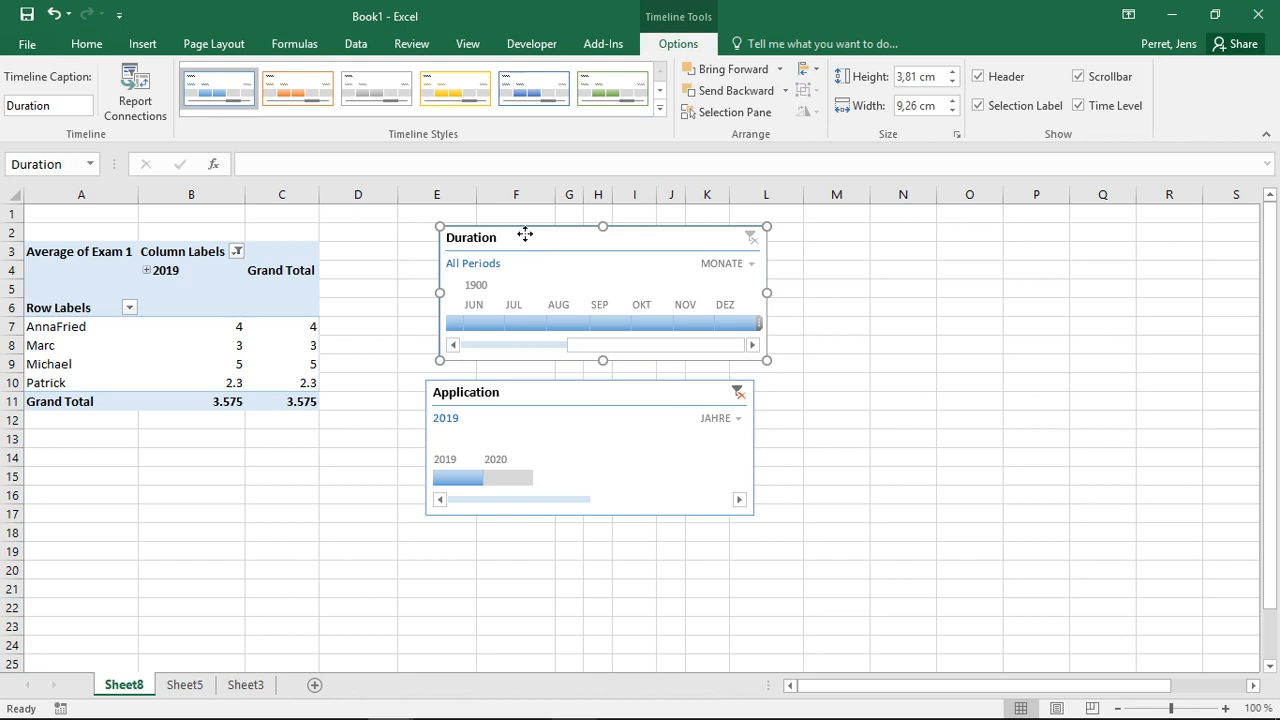
click(735, 266)
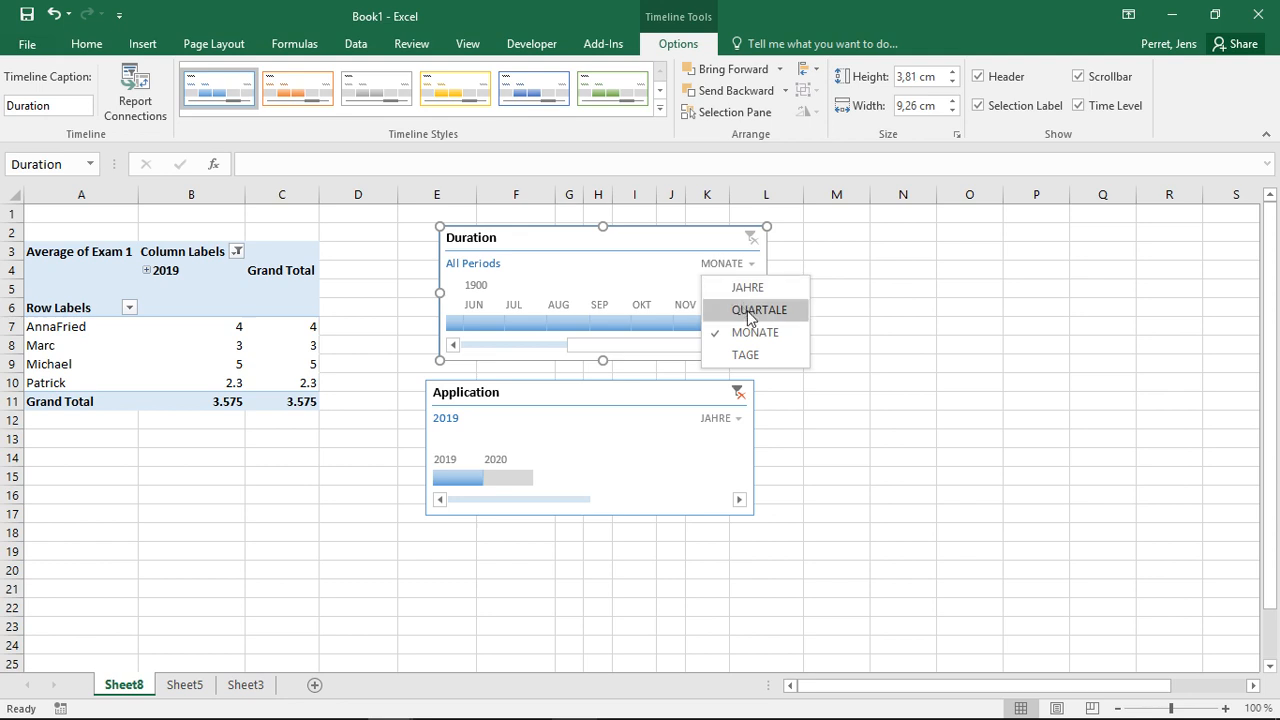
click(640, 244)
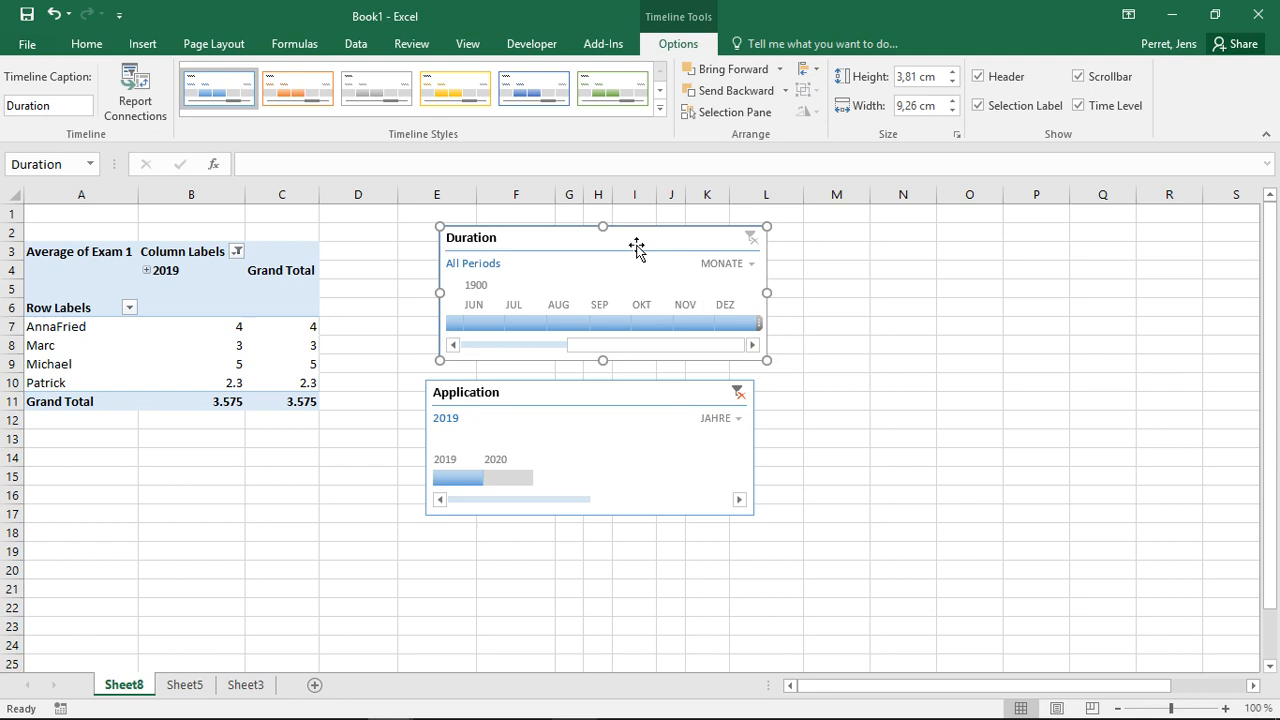